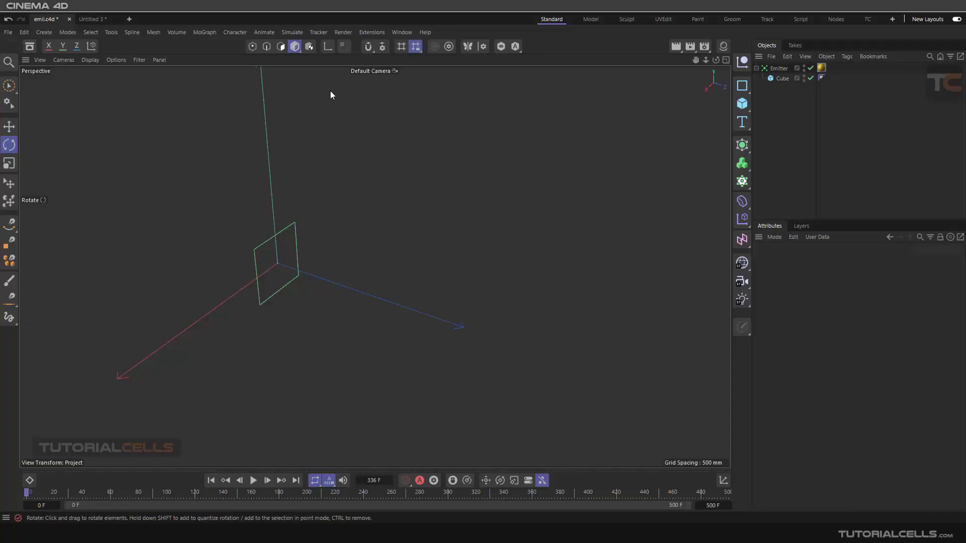
- Add a Deflector force and move it along the Z axis to sit in front of the emitter
{"action": "left_click", "coordinate": [283, 32]}
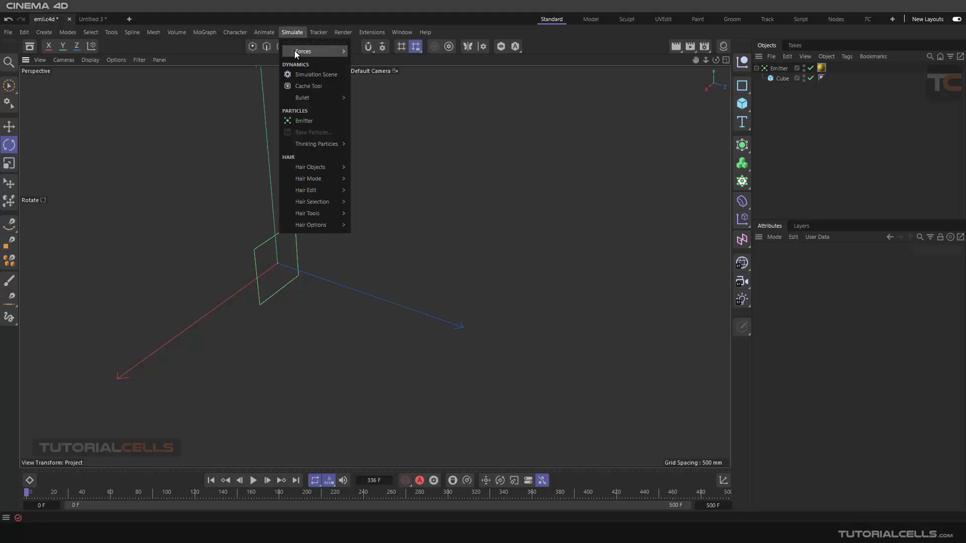
{"action": "mouse_move", "coordinate": [295, 51]}
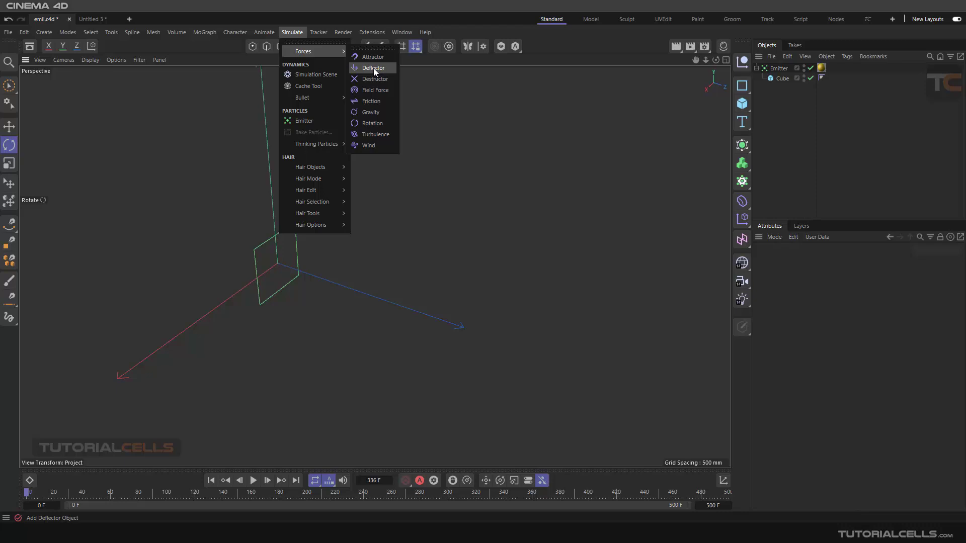
{"action": "left_click", "coordinate": [374, 68]}
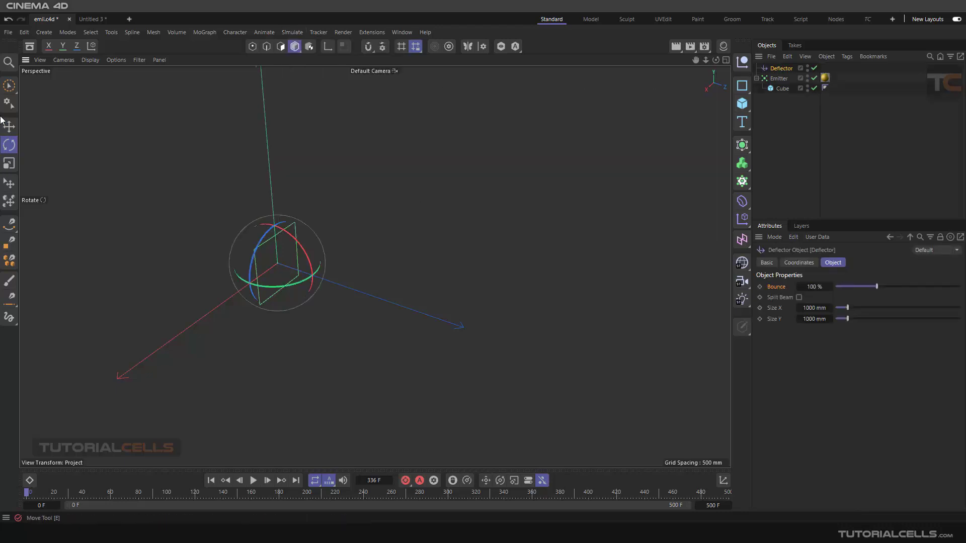
{"action": "left_click", "coordinate": [7, 125]}
{"action": "left_click_drag", "start_coordinate": [316, 273], "coordinate": [512, 332]}
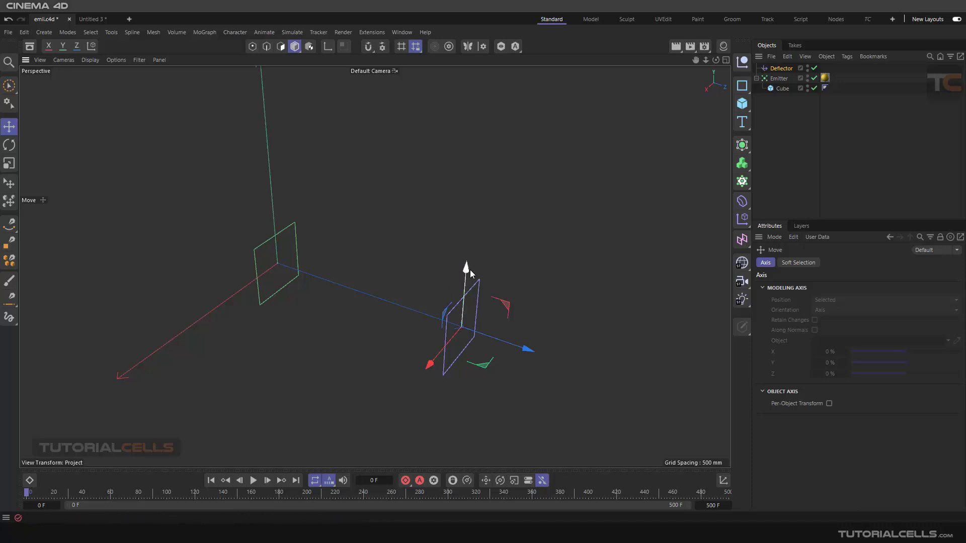
- Enlarge the deflector to a Size X of 2180 mm and a Size Y of 2100 mm
{"action": "left_click", "coordinate": [783, 69]}
{"action": "left_click", "coordinate": [766, 262]}
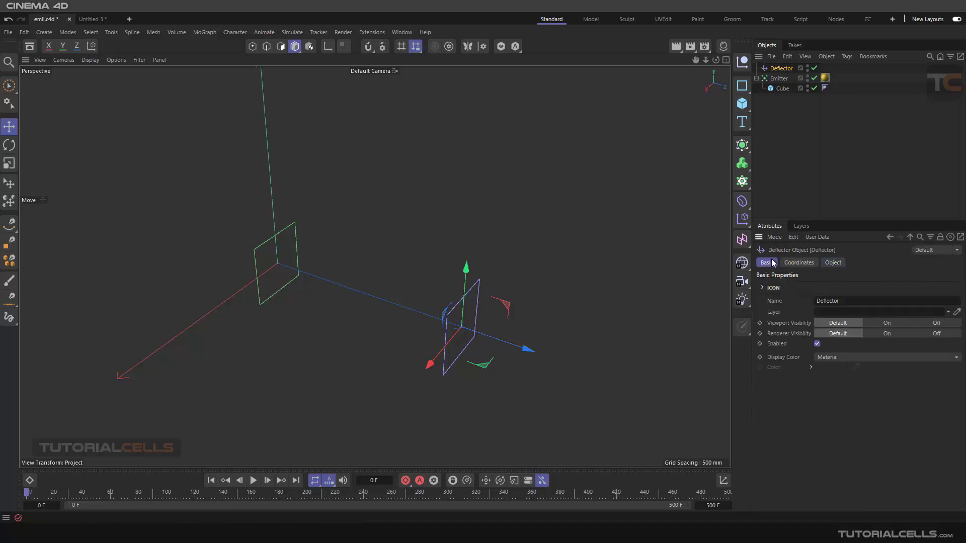
{"action": "left_click", "coordinate": [799, 263]}
{"action": "left_click", "coordinate": [831, 262]}
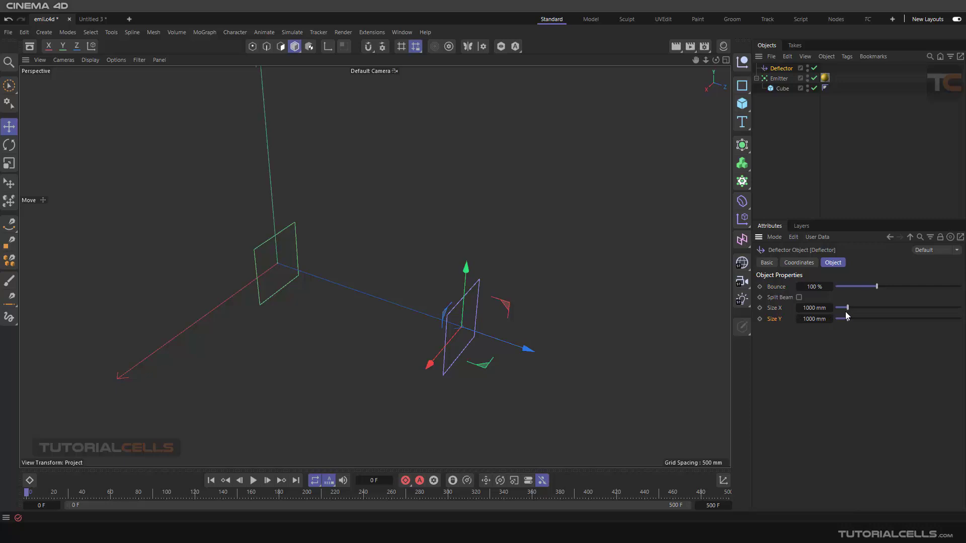
{"action": "left_click_drag", "start_coordinate": [848, 308], "coordinate": [862, 319]}
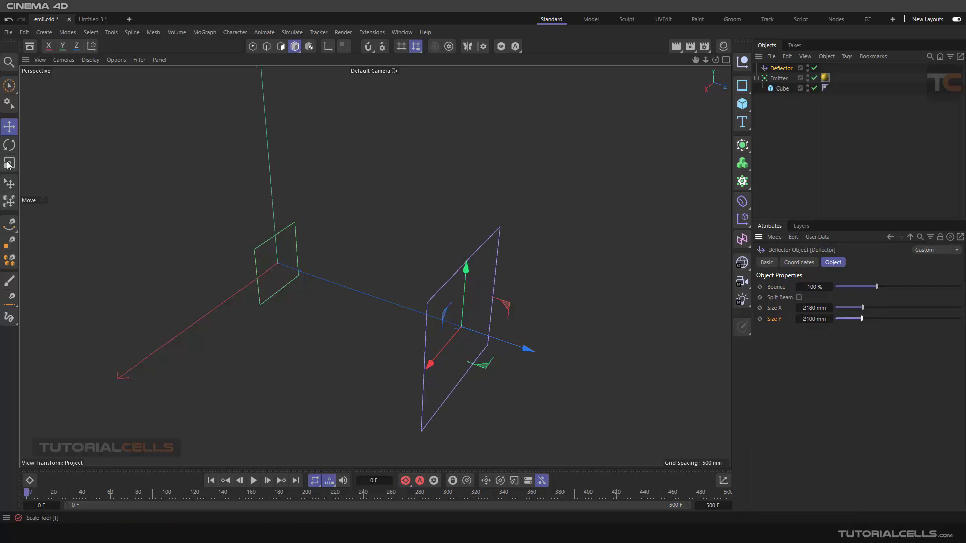
- Tilt the deflector about the X axis and play the simulation to check how the particles rebound
{"action": "left_click", "coordinate": [9, 146]}
{"action": "left_click_drag", "start_coordinate": [469, 301], "coordinate": [488, 308]}
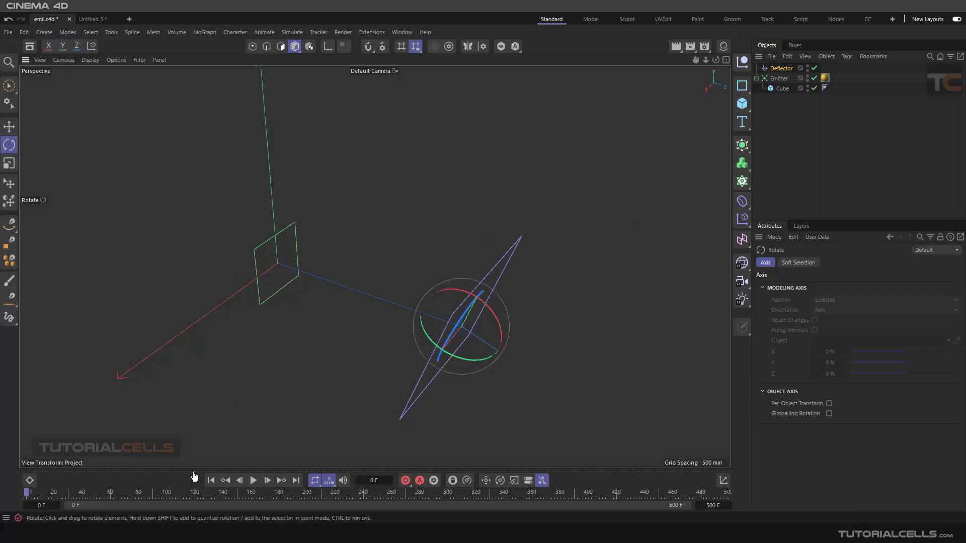
{"action": "left_click", "coordinate": [253, 481]}
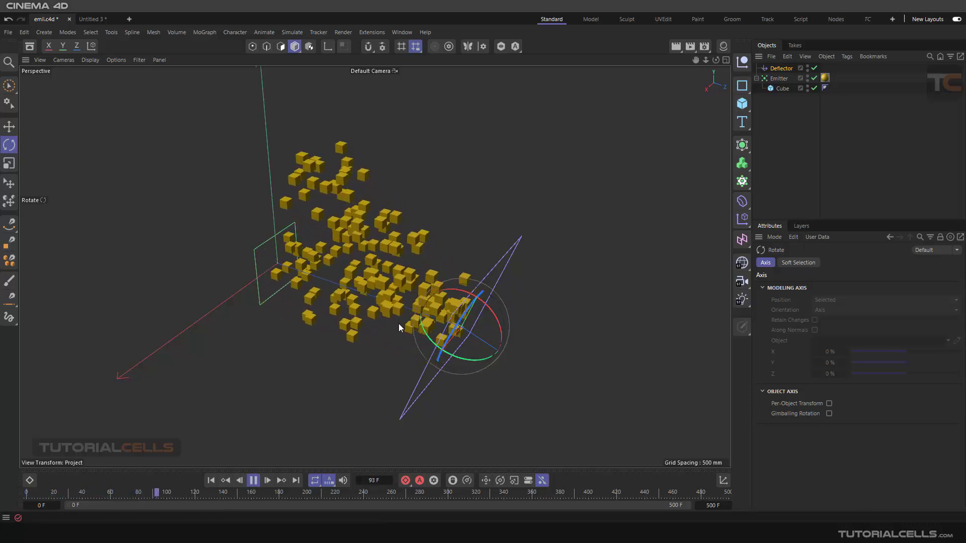
{"action": "left_click_drag", "start_coordinate": [404, 227], "coordinate": [360, 261], "text": "alt"}
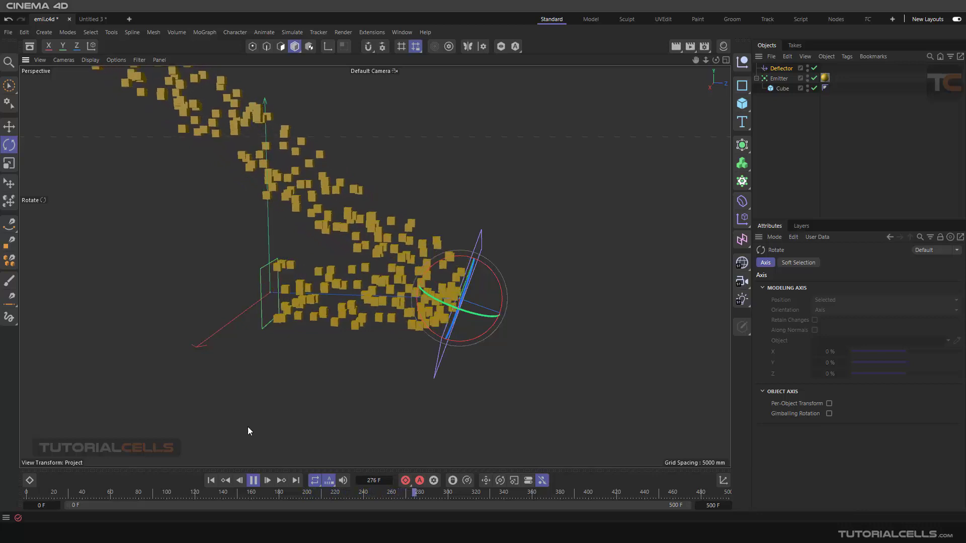
- Enable Split Beam on the deflector and replay the particle simulation from the first frame
{"action": "left_click", "coordinate": [782, 68]}
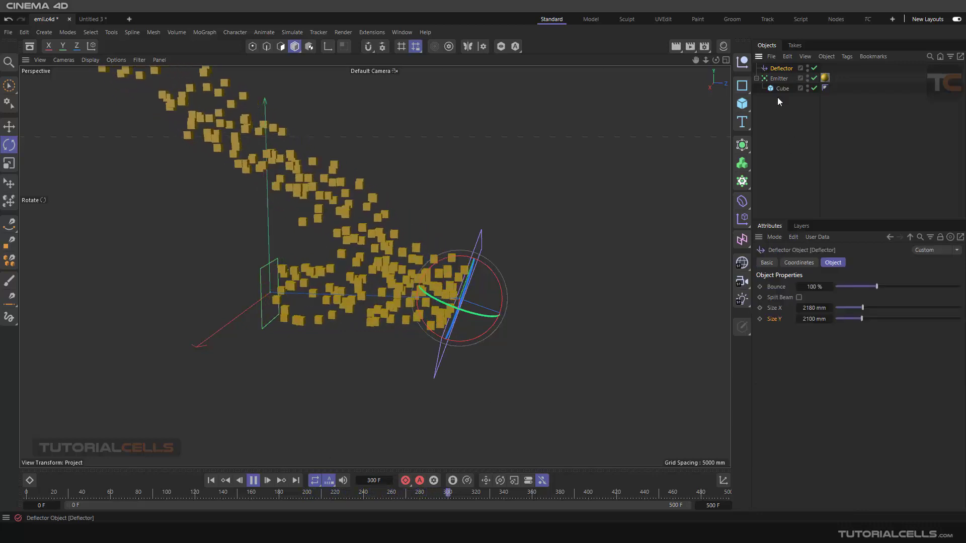
{"action": "left_click", "coordinate": [799, 297]}
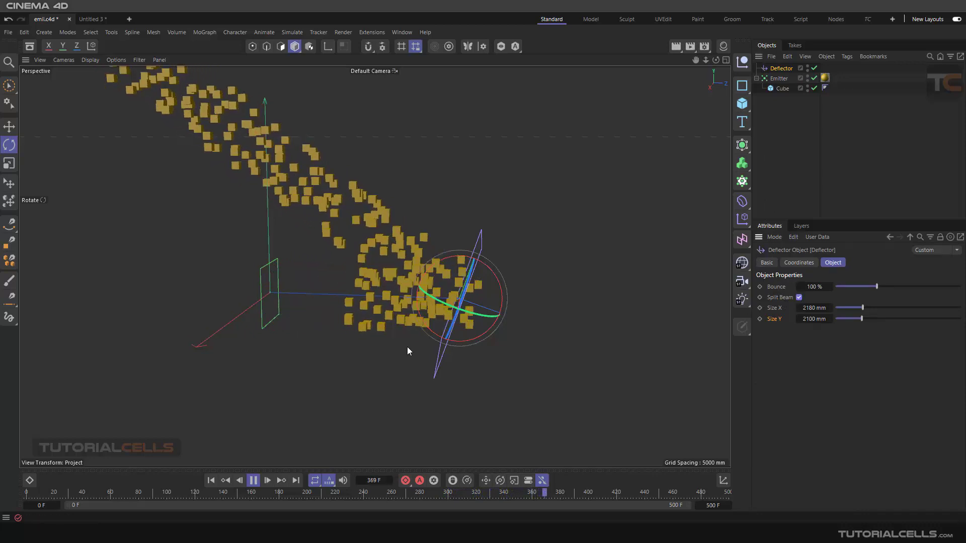
{"action": "key", "text": "shift+f"}
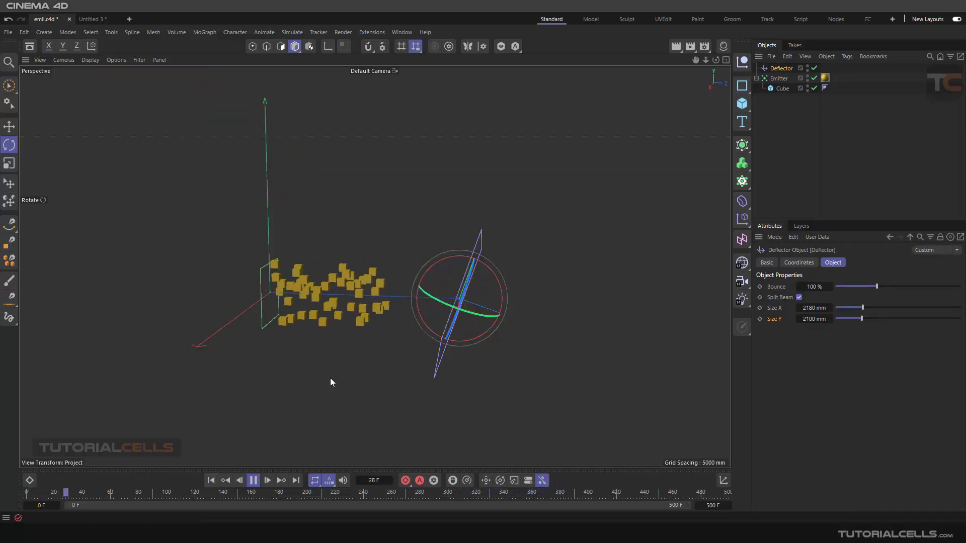
{"action": "left_click_drag", "start_coordinate": [434, 328], "coordinate": [418, 344], "text": "alt"}
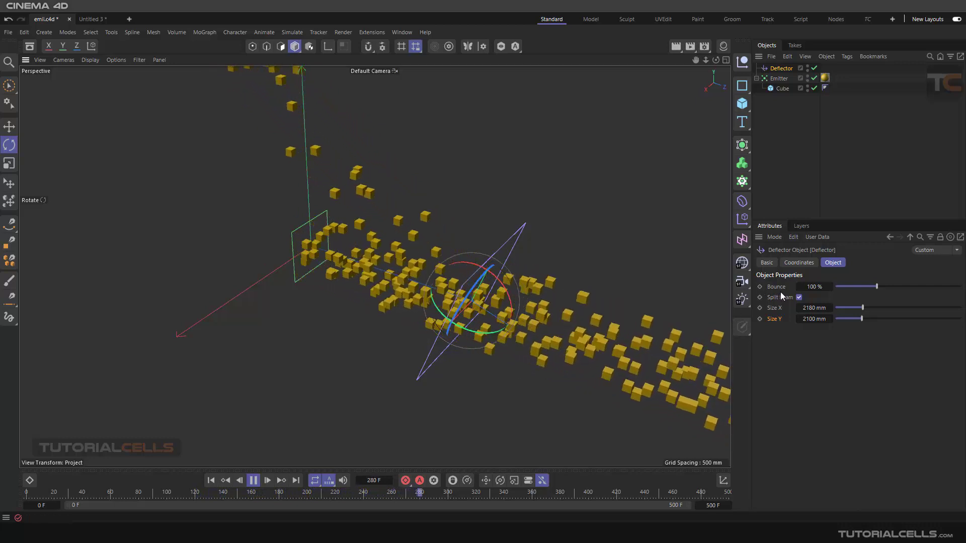
- Turn off the deflector's Split Beam option, then stop playback and rewind to the first frame
{"action": "left_click", "coordinate": [800, 298]}
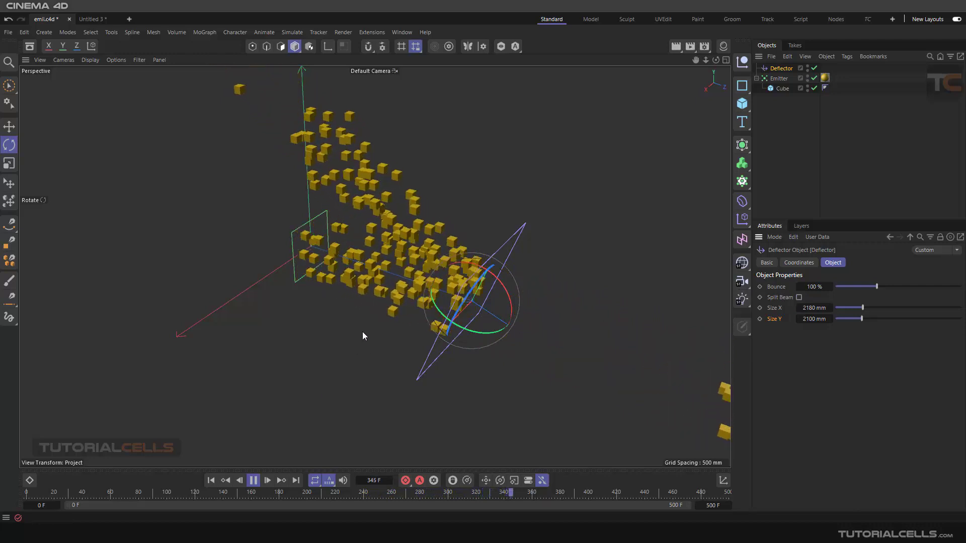
{"action": "left_click", "coordinate": [253, 481]}
{"action": "left_click", "coordinate": [211, 480]}
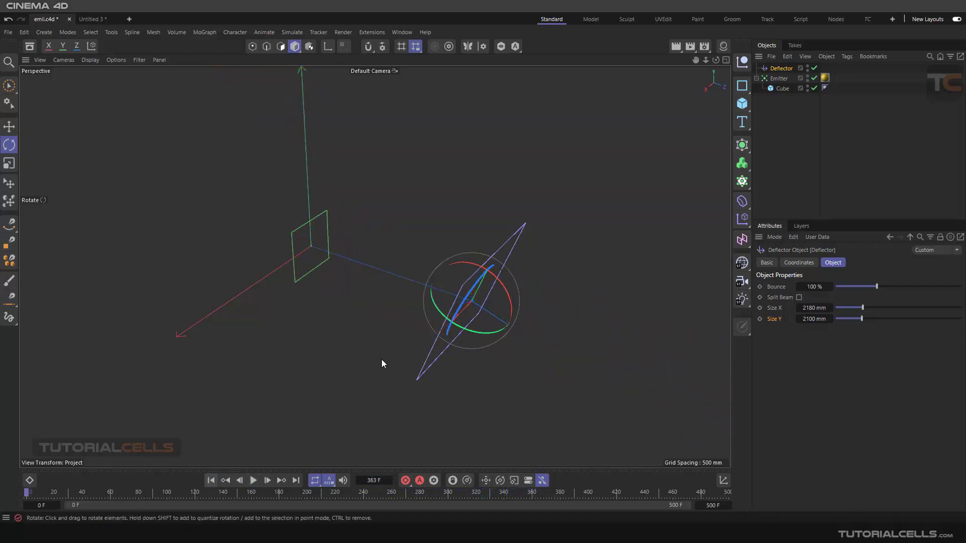
- Play the particle simulation in the maximized Right view and examine the deflector's Bounce setting
{"action": "middle_click", "coordinate": [392, 341]}
{"action": "middle_click", "coordinate": [274, 360]}
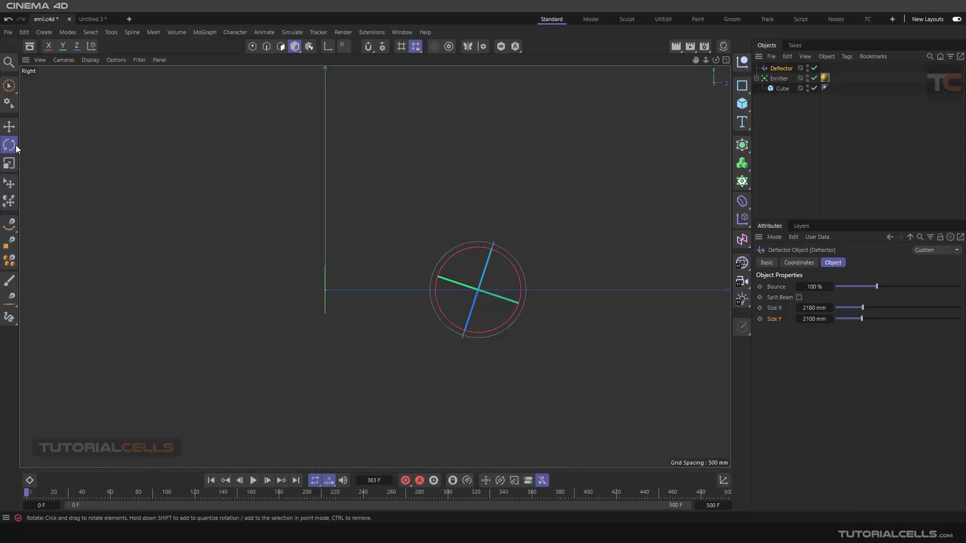
{"action": "left_click", "coordinate": [9, 126]}
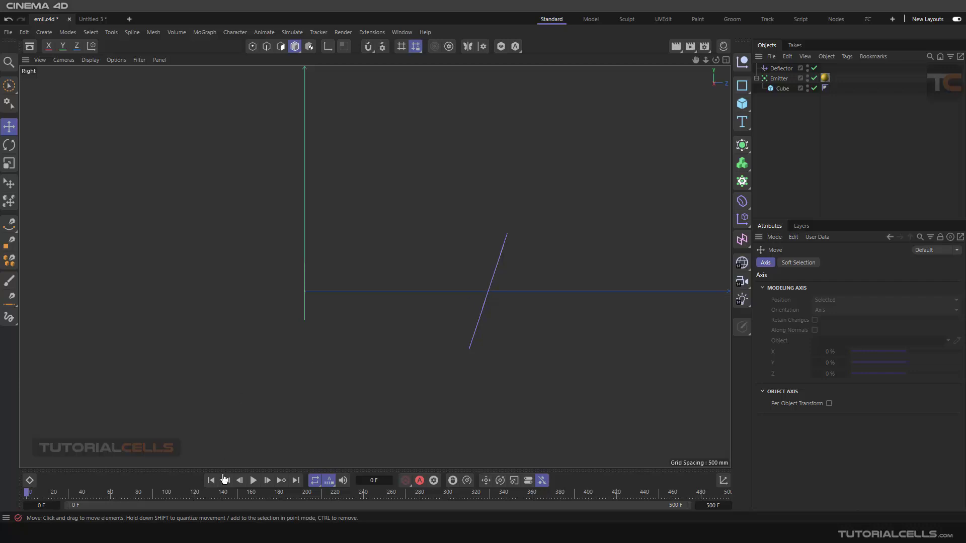
{"action": "left_click", "coordinate": [253, 480]}
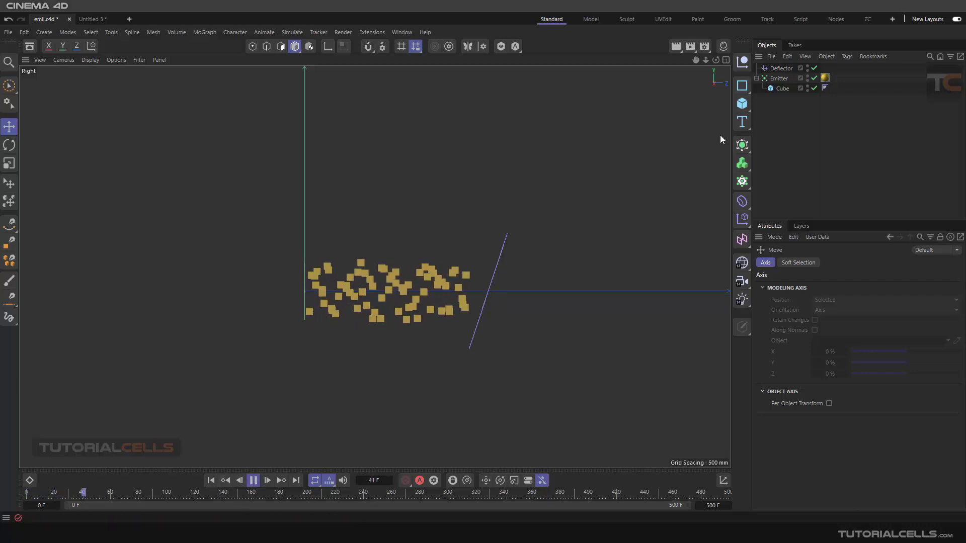
{"action": "left_click", "coordinate": [781, 68]}
{"action": "left_click", "coordinate": [776, 287]}
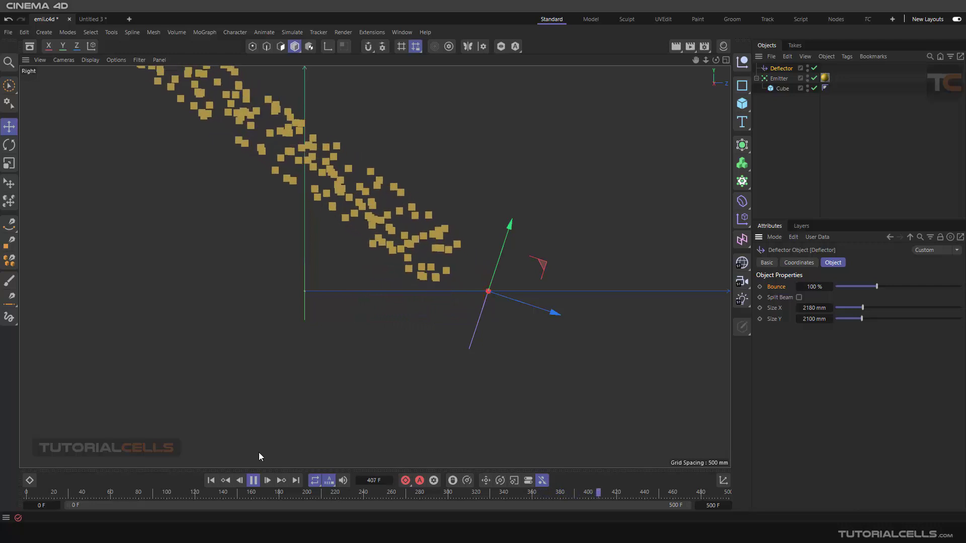
- Rewind the animation, set the deflector's Bounce to 50%, and play the simulation
{"action": "left_click", "coordinate": [211, 480]}
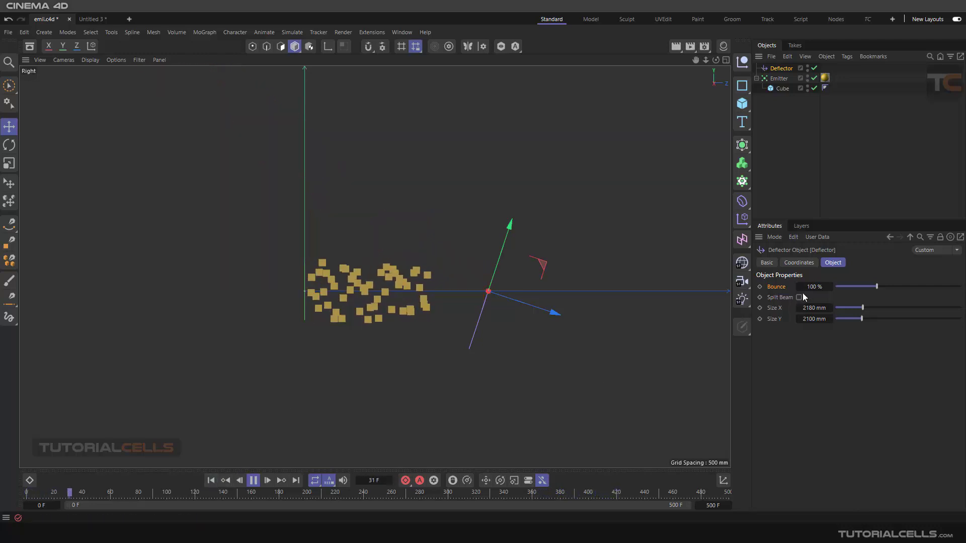
{"action": "left_click", "coordinate": [253, 480]}
{"action": "left_click", "coordinate": [215, 482]}
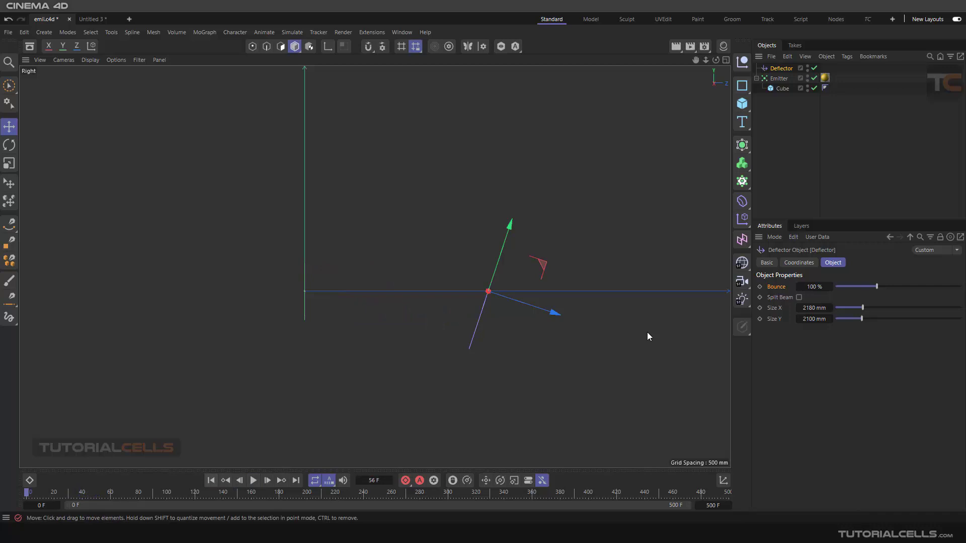
{"action": "left_click", "coordinate": [814, 287]}
{"action": "type", "text": "50"}
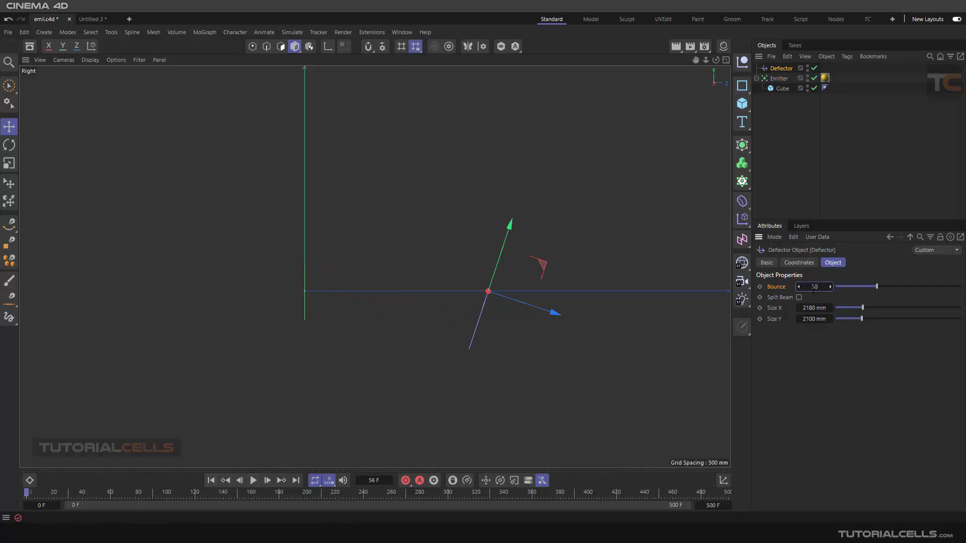
{"action": "key", "text": "Return"}
{"action": "left_click", "coordinate": [253, 480]}
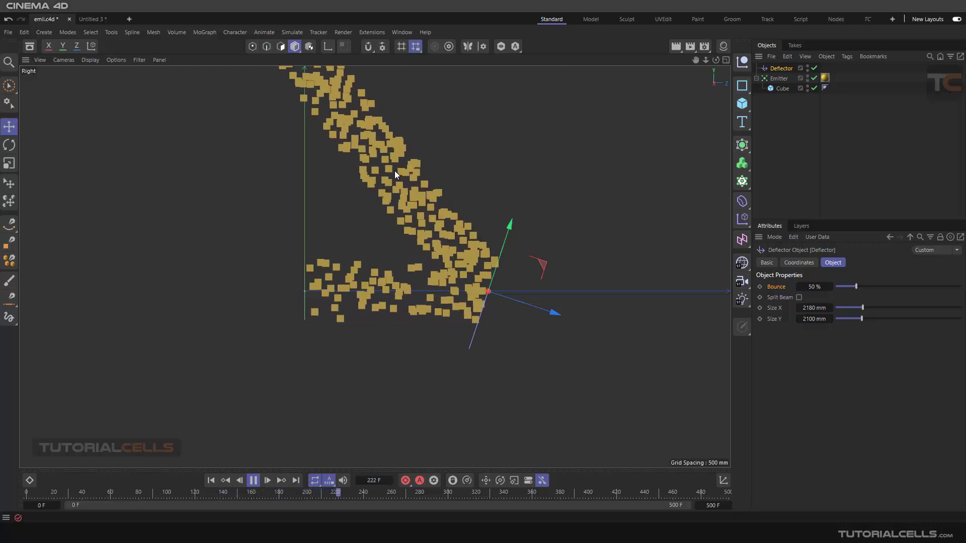
- Set the deflector's Bounce to 10% while the simulation is playing
{"action": "left_click", "coordinate": [814, 287]}
{"action": "type", "text": "10"}
{"action": "key", "text": "Return"}
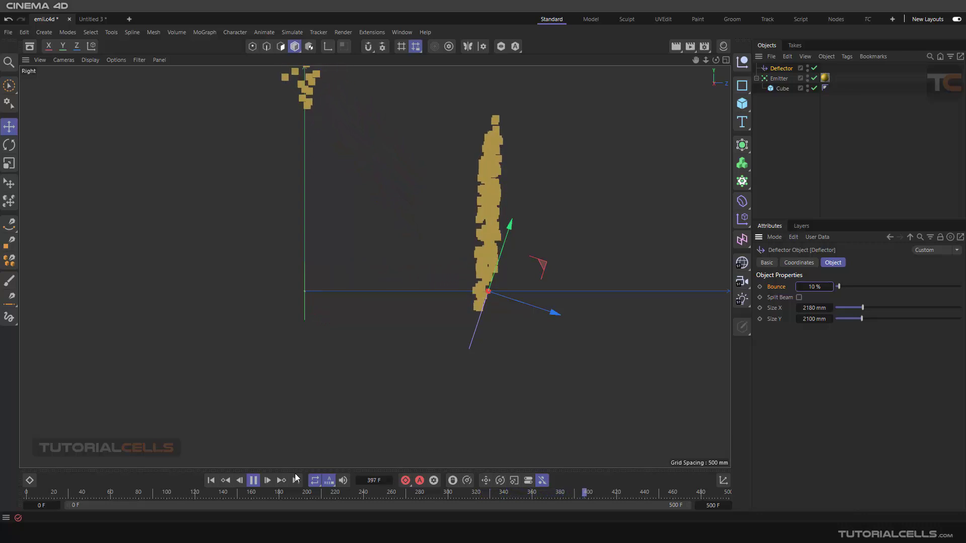
- Stop and rewind the animation, set the deflector's Bounce to 200%, and play the simulation
{"action": "left_click", "coordinate": [254, 481]}
{"action": "left_click", "coordinate": [214, 480]}
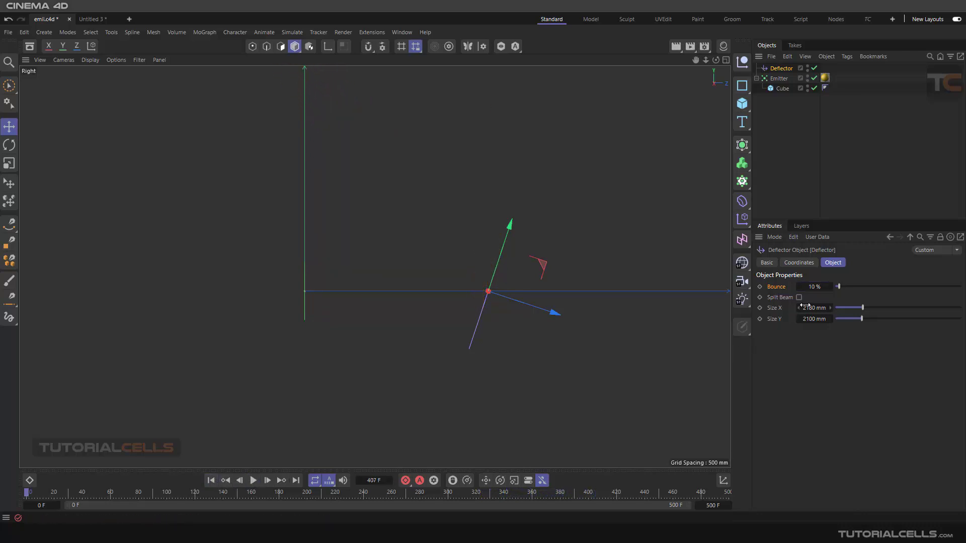
{"action": "double_click", "coordinate": [814, 287]}
{"action": "type", "text": "200"}
{"action": "key", "text": "Return"}
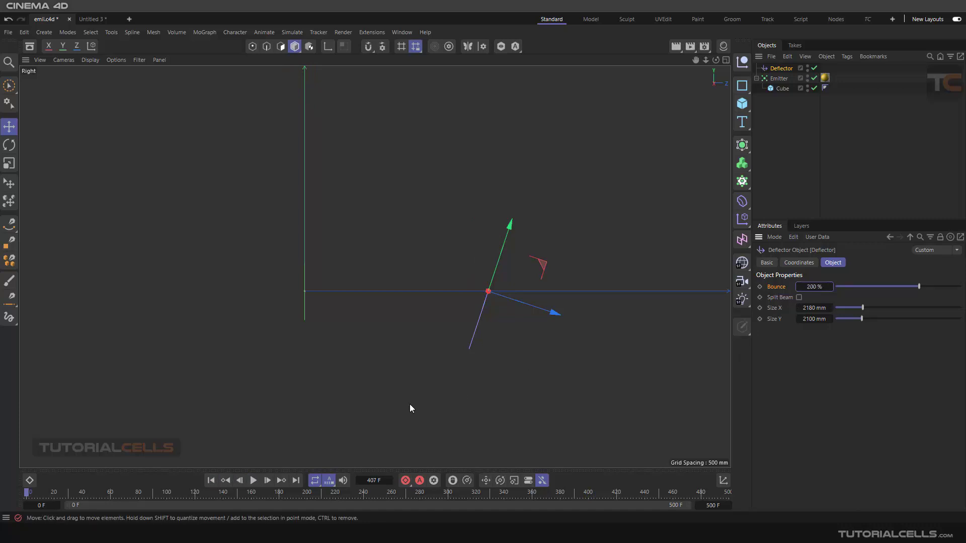
{"action": "left_click", "coordinate": [253, 481]}
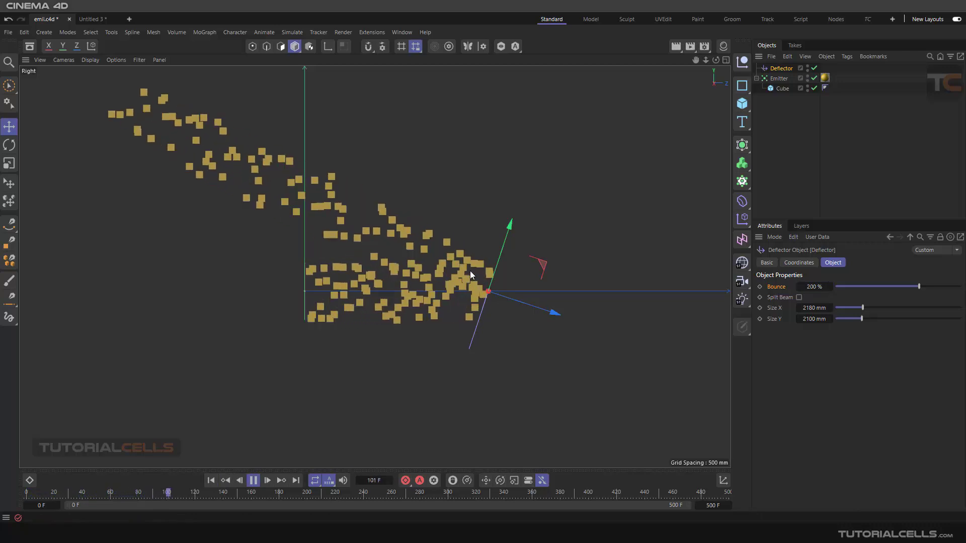
{"action": "scroll", "coordinate": [456, 265], "scroll_direction": "down", "scroll_amount": 3}
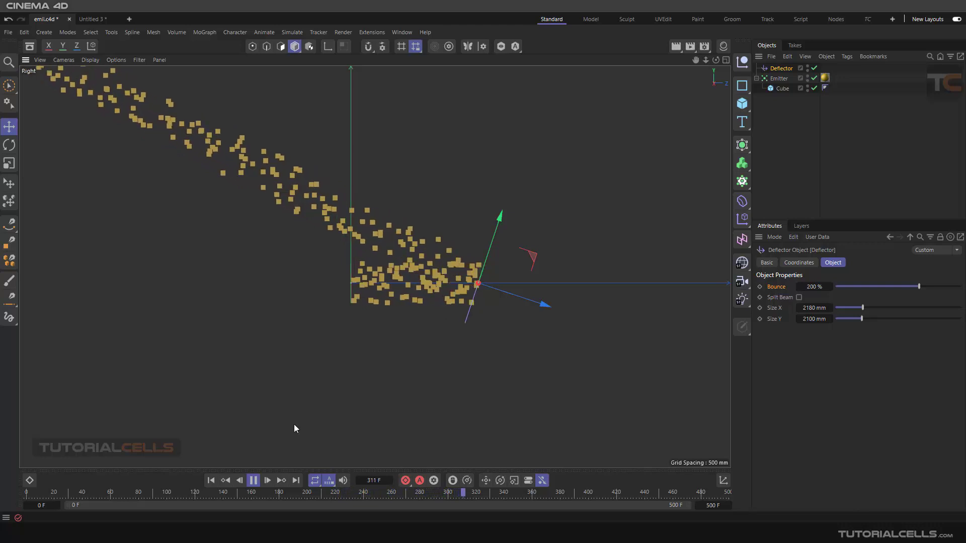
- Stop and rewind the animation, then set the deflector's Bounce to 100%
{"action": "left_click", "coordinate": [253, 480]}
{"action": "left_click", "coordinate": [212, 480]}
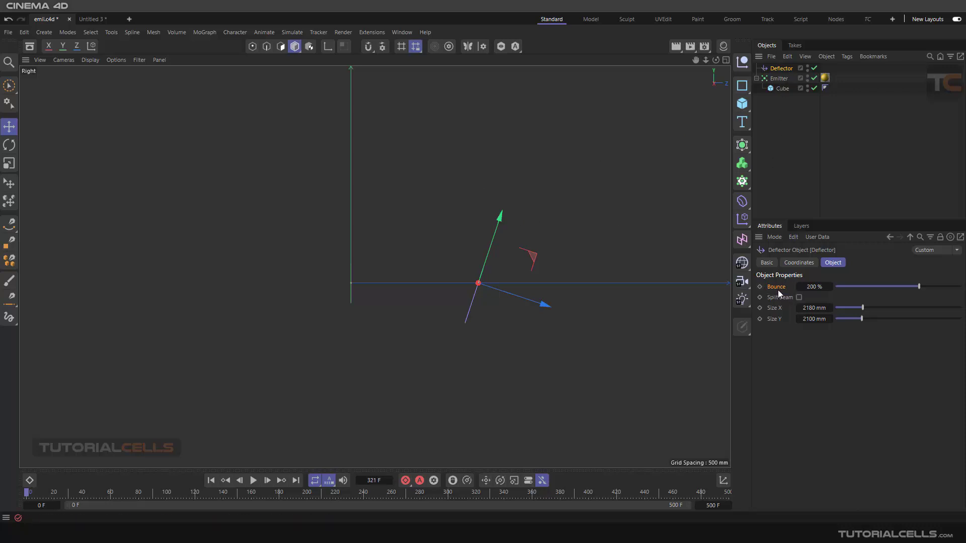
{"action": "scroll", "coordinate": [539, 257], "scroll_direction": "down", "scroll_amount": 3}
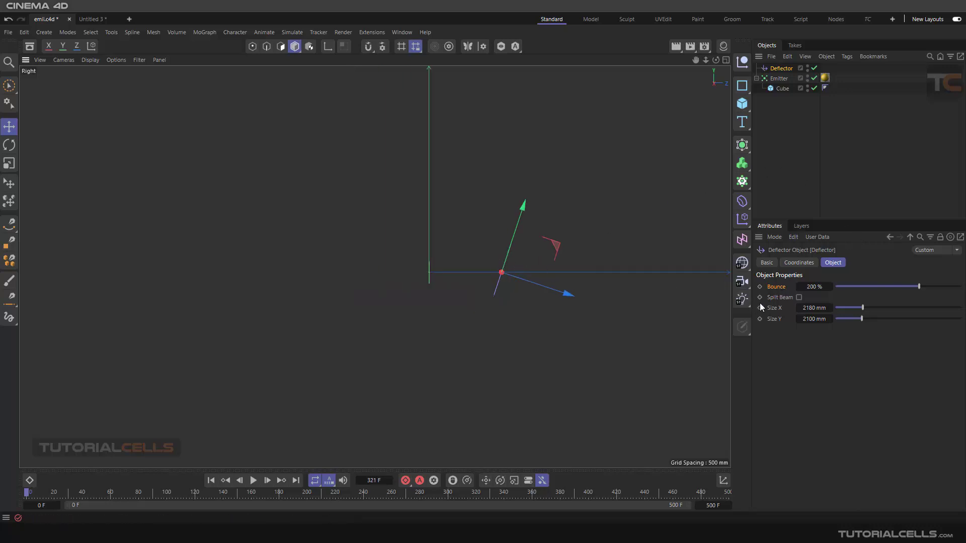
{"action": "left_click", "coordinate": [832, 288]}
- Duplicate the deflector and move the copy above and behind the emitter, into the path of the rebounding particles
{"action": "scroll", "coordinate": [492, 234], "scroll_direction": "down", "scroll_amount": 2}
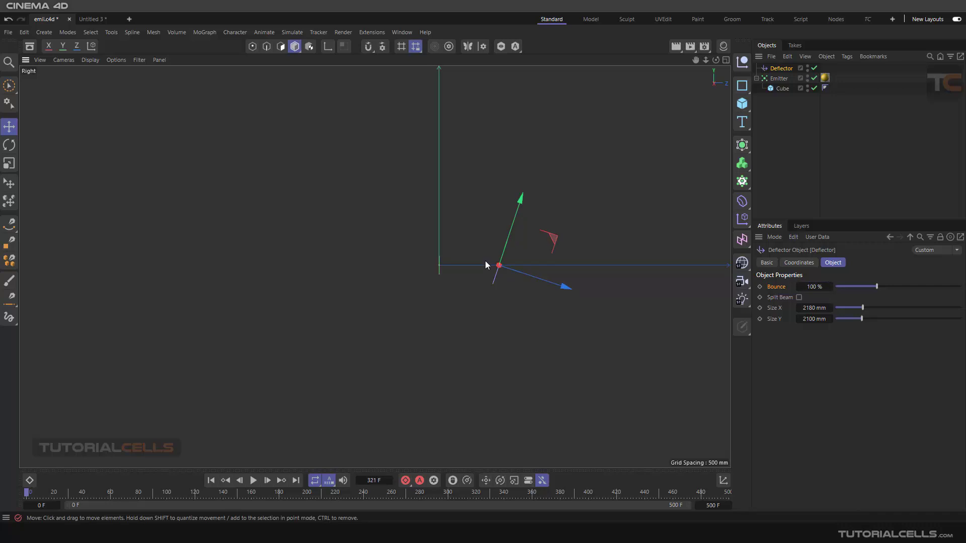
{"action": "middle_click_drag", "start_coordinate": [556, 235], "coordinate": [552, 249]}
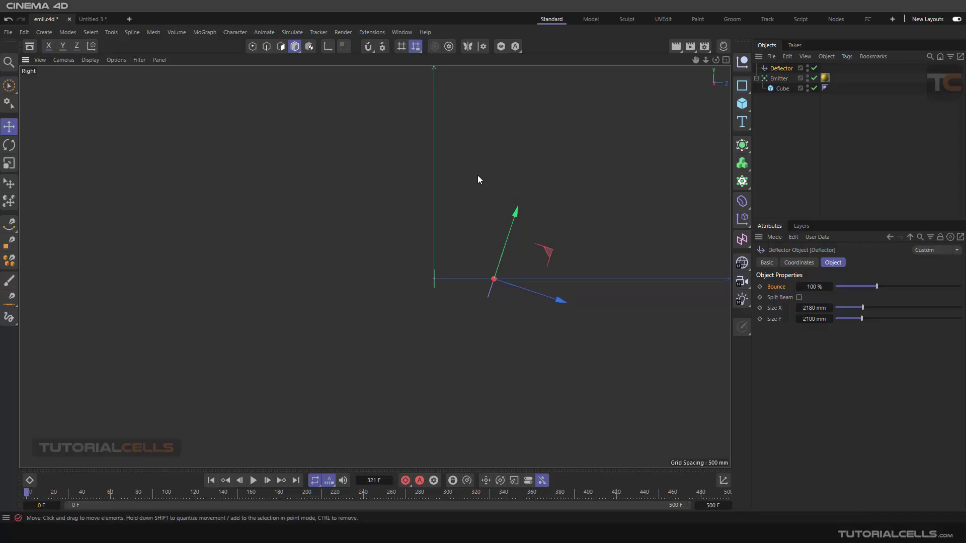
{"action": "left_click_drag", "start_coordinate": [777, 68], "coordinate": [777, 76], "text": "ctrl"}
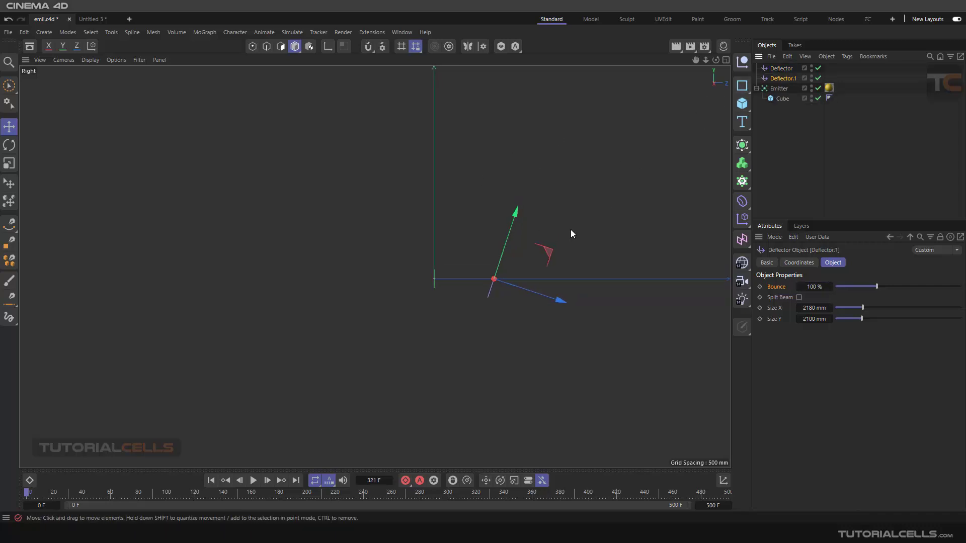
{"action": "left_click_drag", "start_coordinate": [553, 254], "coordinate": [437, 146]}
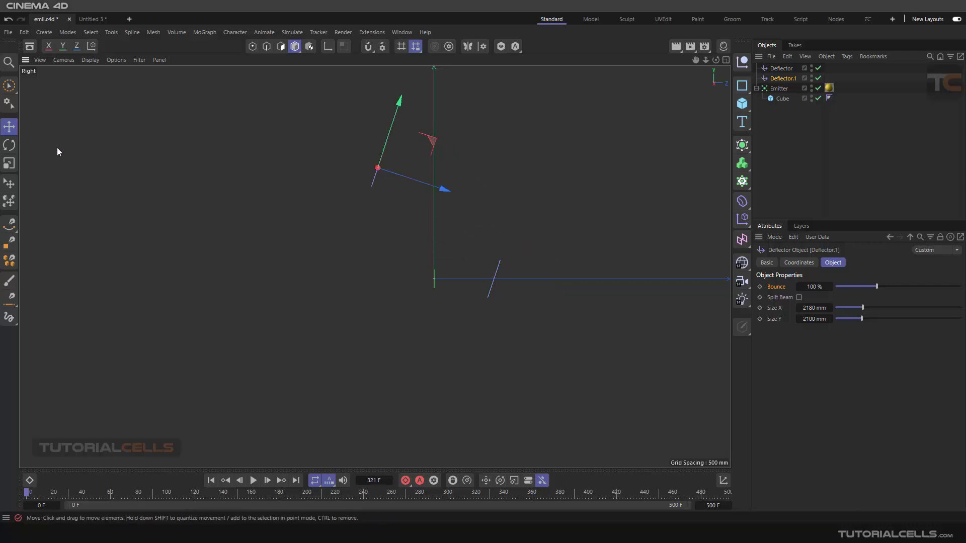
- Rotate the duplicated deflector to a shallow tilt across the rebounding particles' path and play the simulation
{"action": "left_click", "coordinate": [9, 147]}
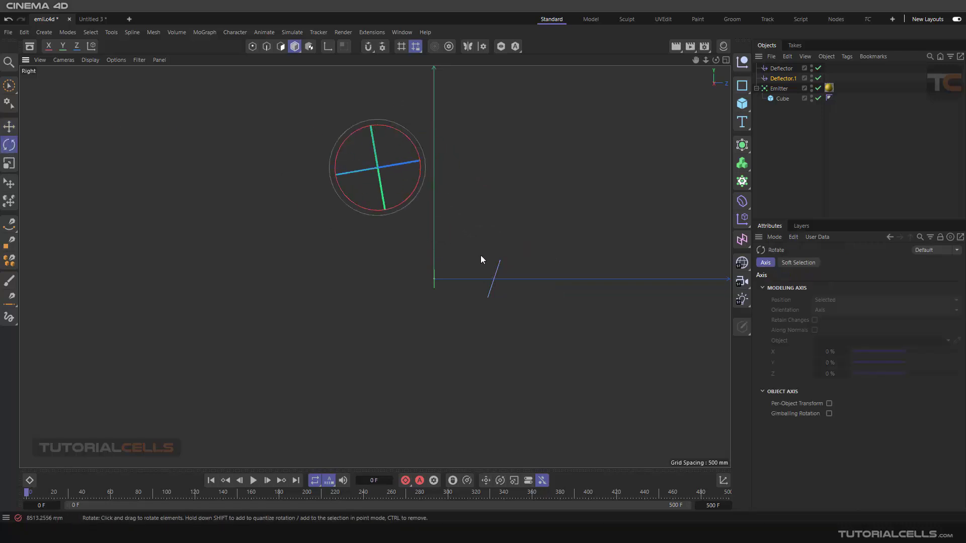
{"action": "left_click_drag", "start_coordinate": [481, 260], "coordinate": [520, 229]}
{"action": "left_click", "coordinate": [253, 480]}
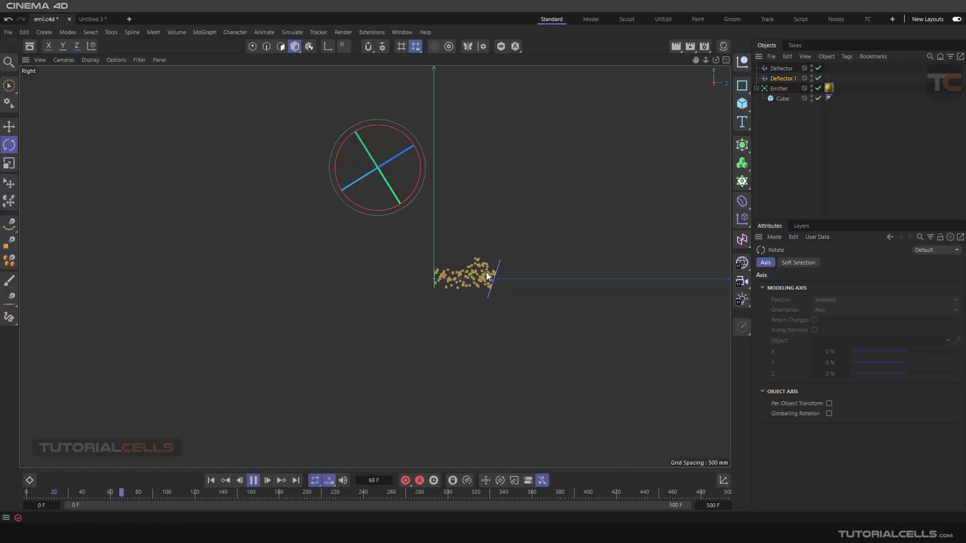
- Move the duplicated deflector slightly down and back into the particle stream during playback, and stop and rewind the animation
{"action": "left_click", "coordinate": [9, 126]}
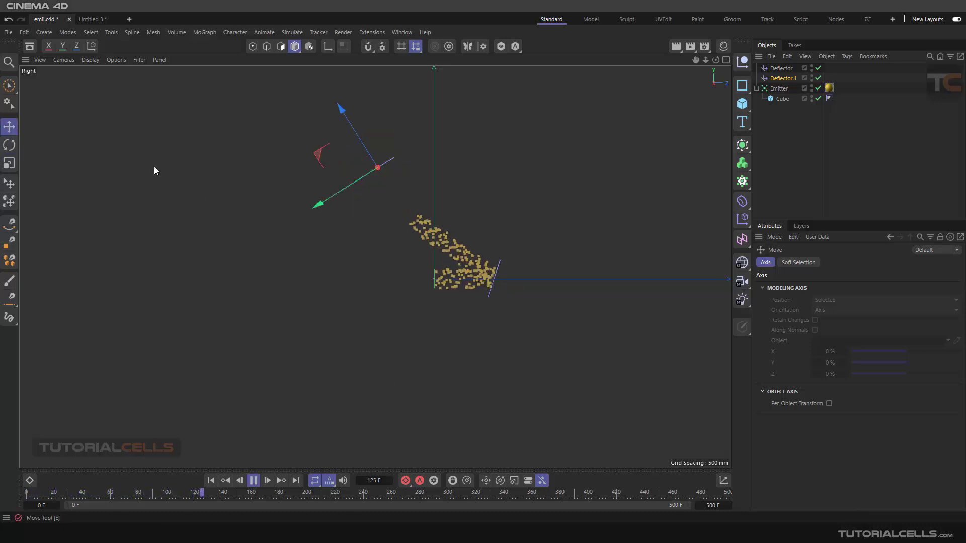
{"action": "left_click_drag", "start_coordinate": [319, 156], "coordinate": [308, 176]}
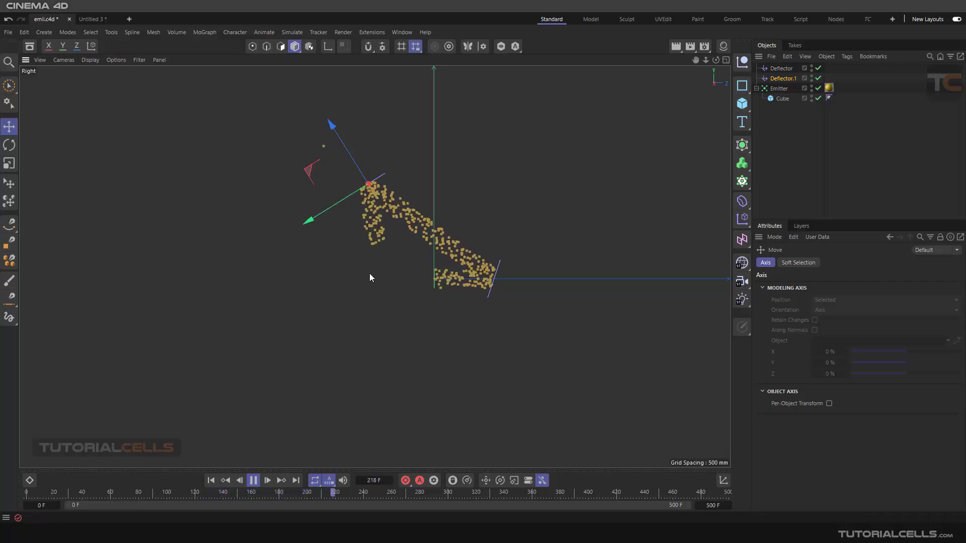
{"action": "left_click", "coordinate": [253, 481]}
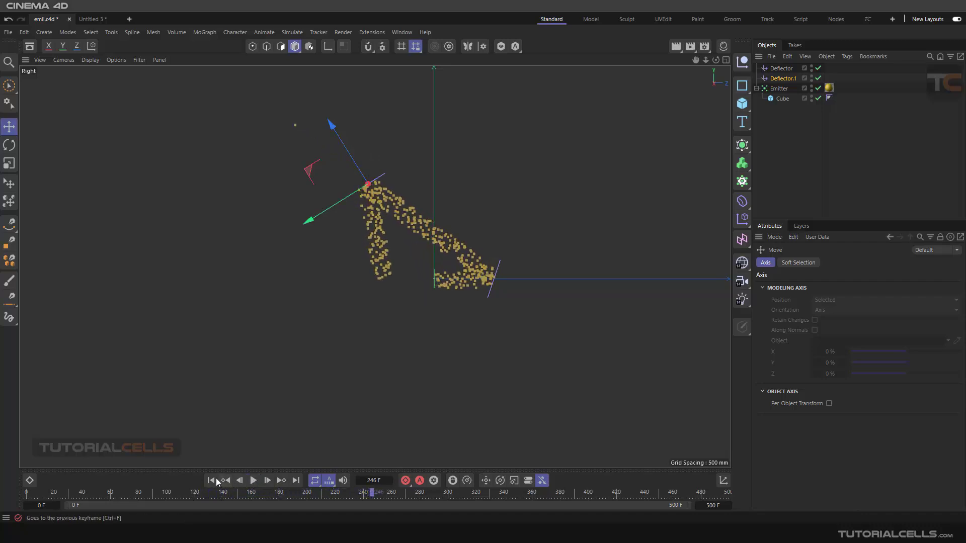
{"action": "left_click", "coordinate": [211, 481]}
- Return to the perspective view and delete both deflectors, leaving only the emitter with its cube
{"action": "middle_click", "coordinate": [322, 302]}
{"action": "middle_click", "coordinate": [289, 198]}
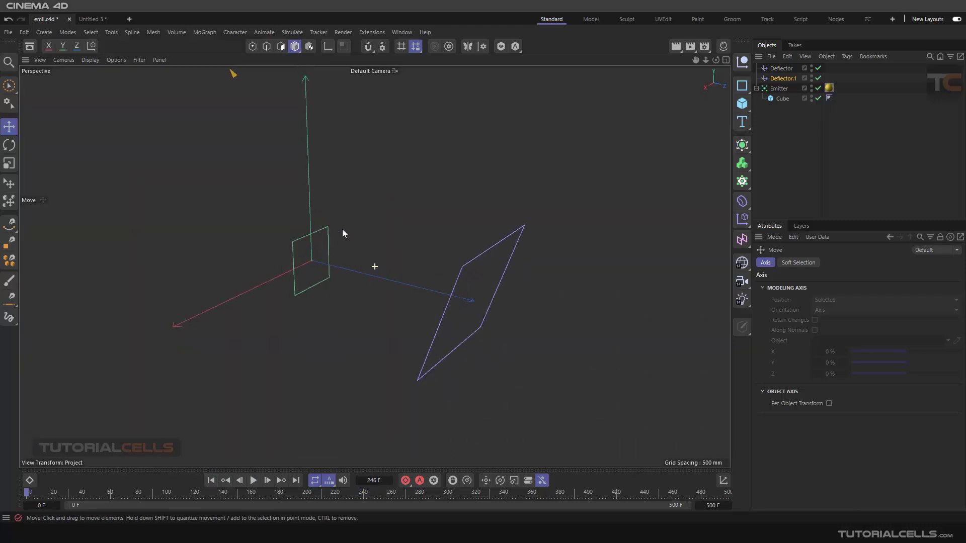
{"action": "scroll", "coordinate": [342, 233], "scroll_direction": "down", "scroll_amount": 10}
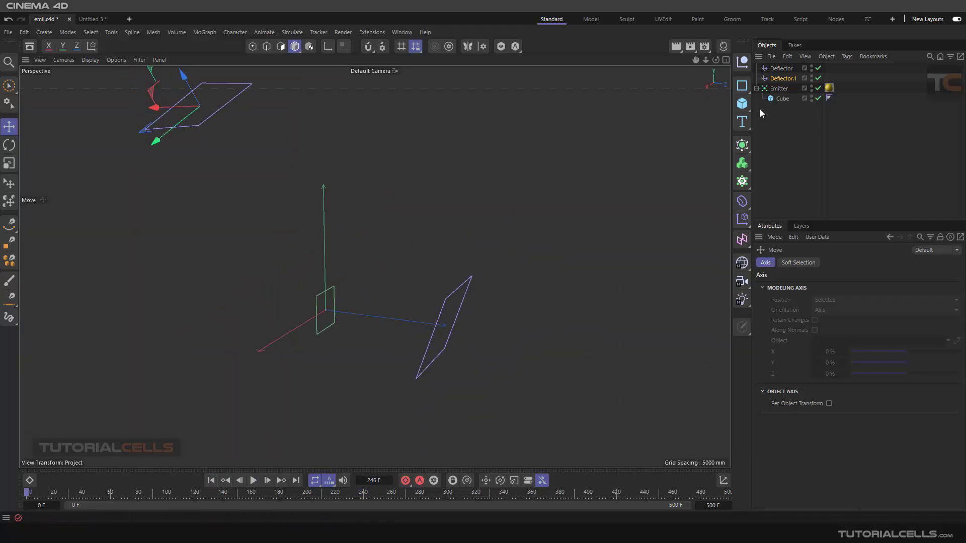
{"action": "left_click", "coordinate": [781, 68], "text": "ctrl"}
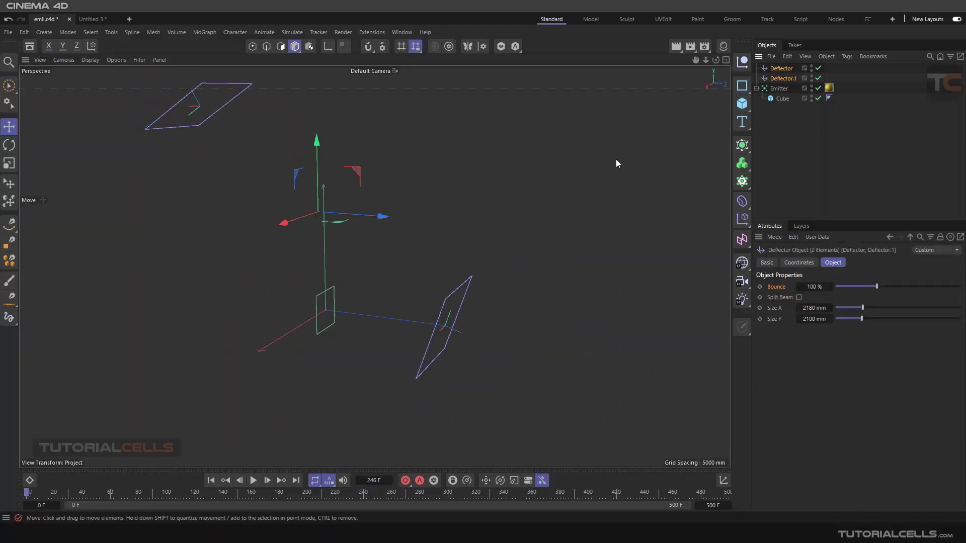
{"action": "key", "text": "Delete"}
{"action": "left_click_drag", "start_coordinate": [471, 218], "coordinate": [250, 199], "text": "alt"}
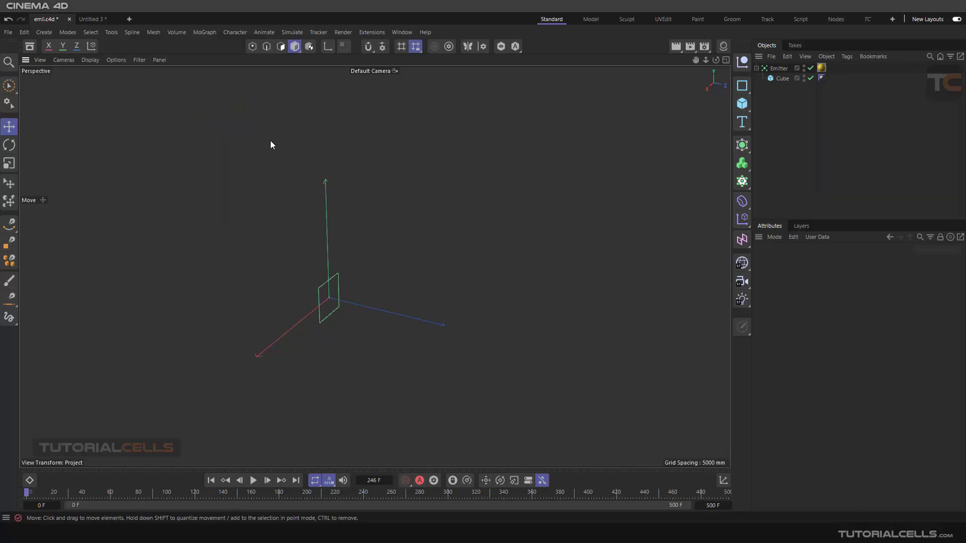